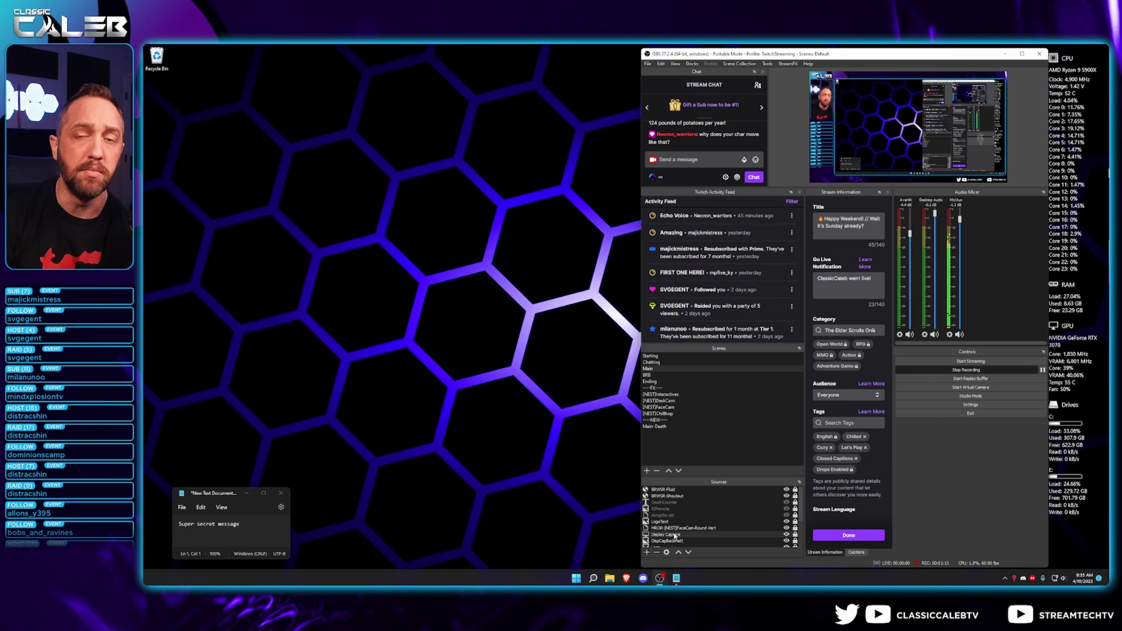
# - Open the Filters window of the Display Capture source from its right-click menu
pyautogui.rightClick(675, 536)
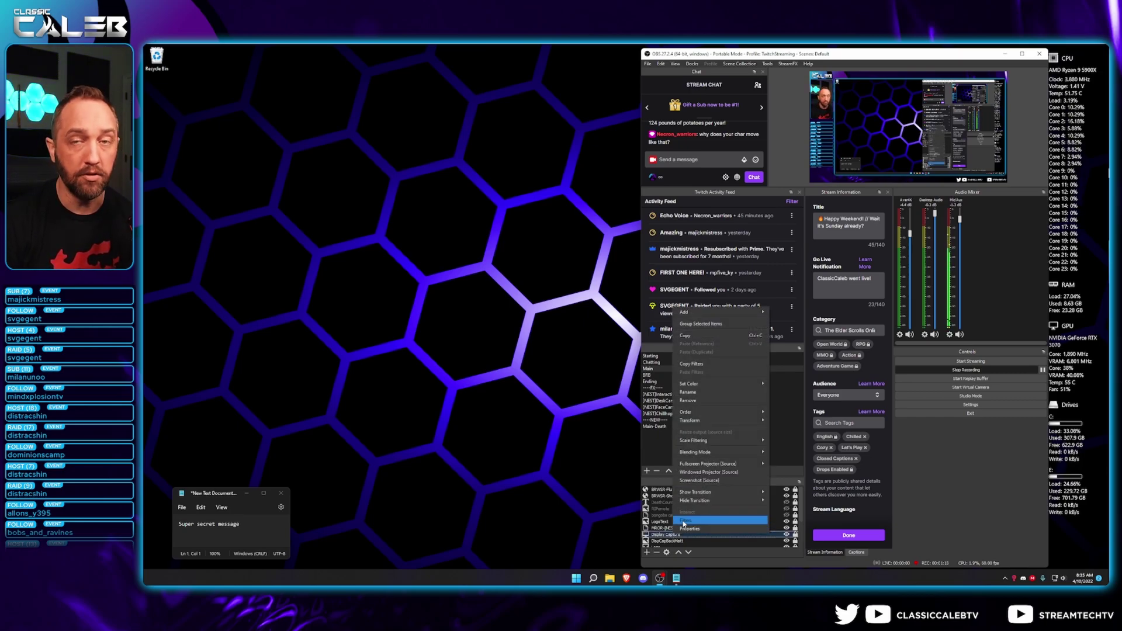
pyautogui.click(684, 520)
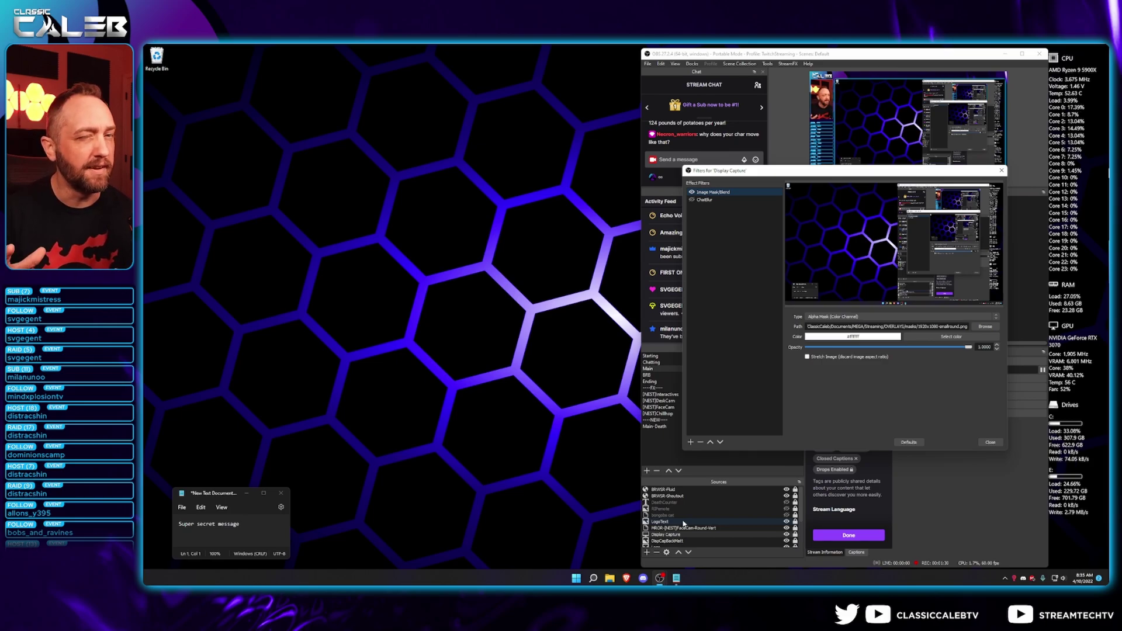
# - Add a Blur filter to Display Capture, keeping its default name 'Blur'
pyautogui.click(691, 443)
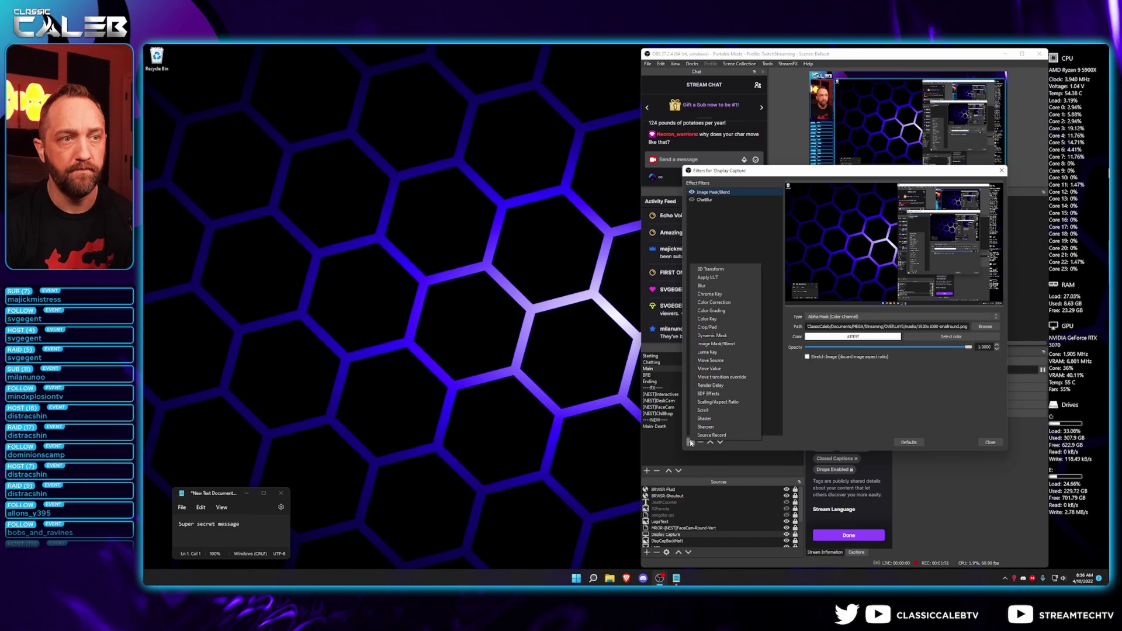
pyautogui.click(714, 286)
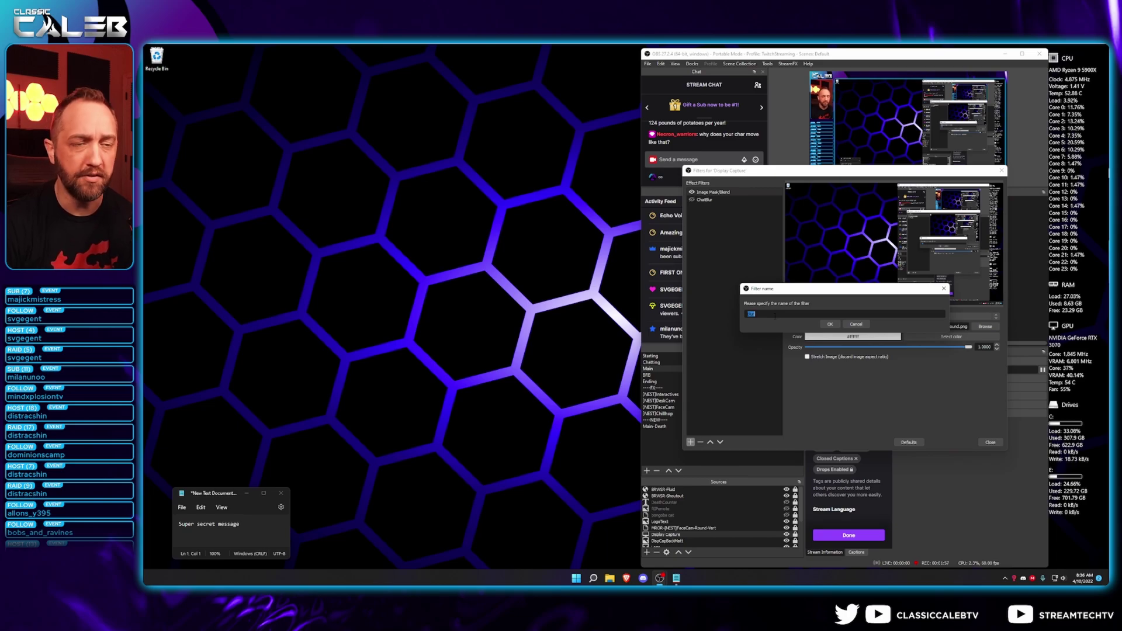
pyautogui.click(830, 324)
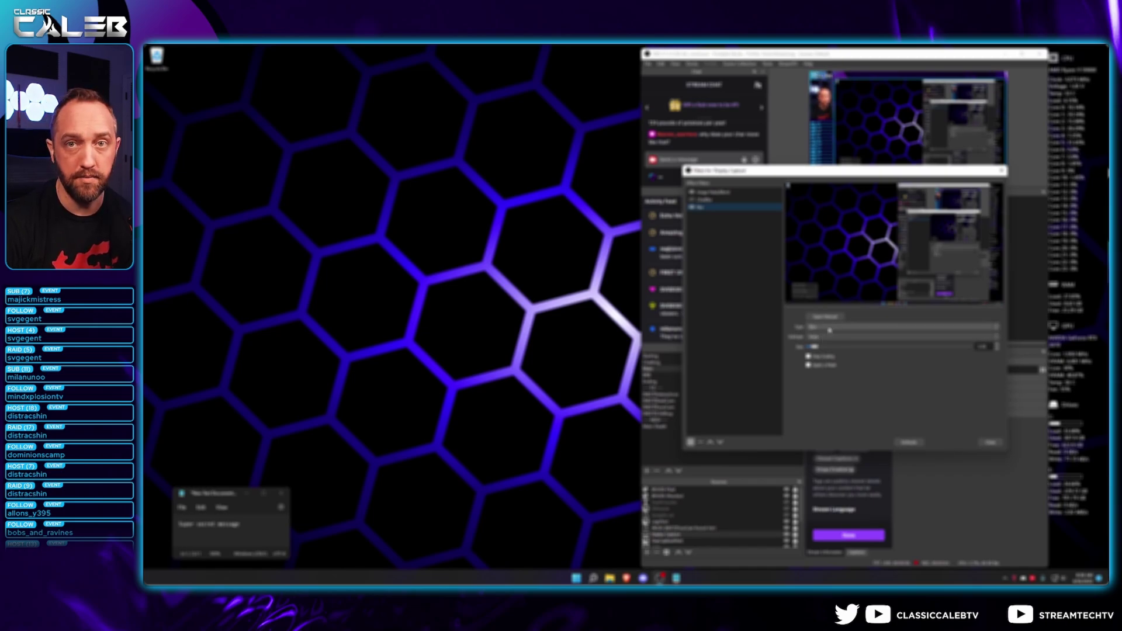
# - Set the Blur filter's type to Gaussian and enable Apply a Mask for a Region mask
pyautogui.click(829, 330)
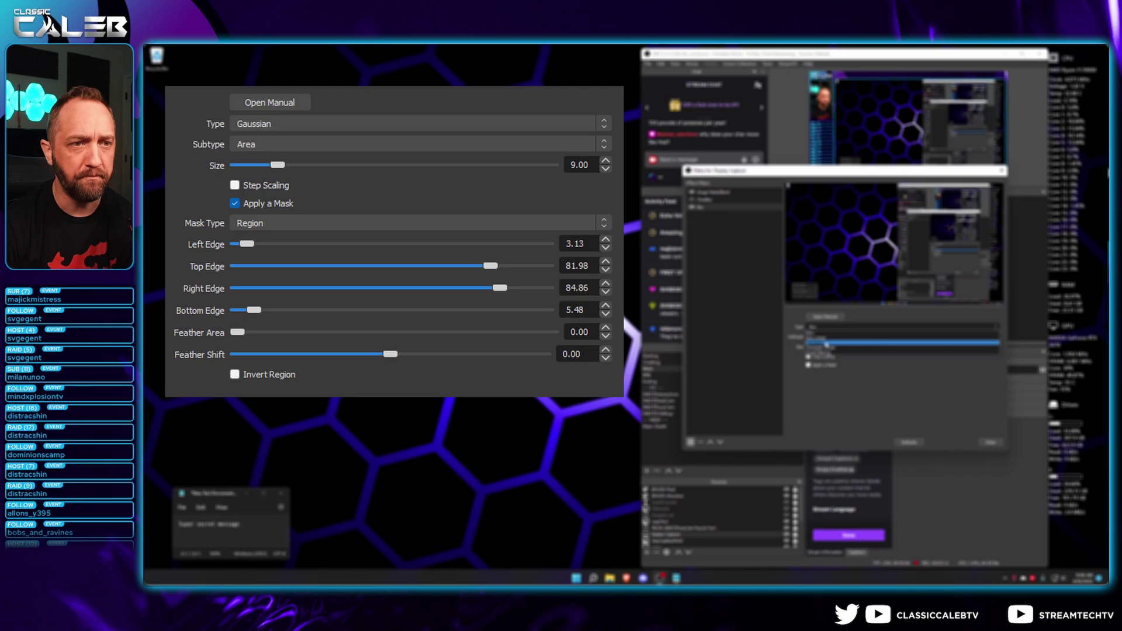
pyautogui.click(825, 345)
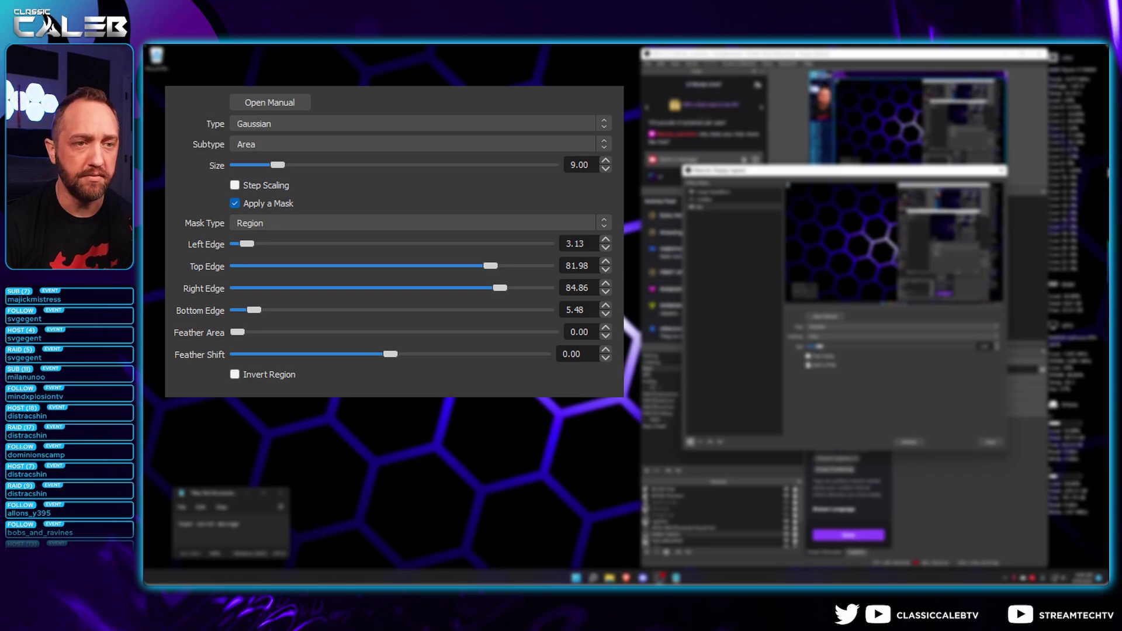
pyautogui.click(809, 365)
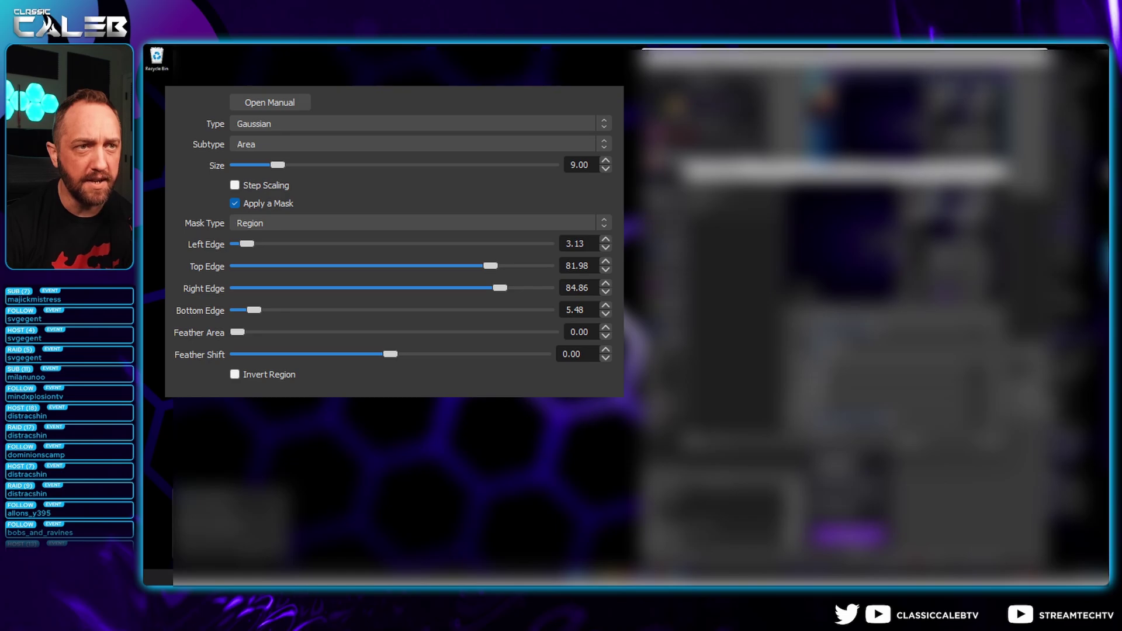
# - Frame the mask region with top edge 81.98, a narrower right edge, and bottom edge 5.48; reduce blur size from 25 to 21
pyautogui.moveTo(917, 379); pyautogui.dragTo(937, 379)
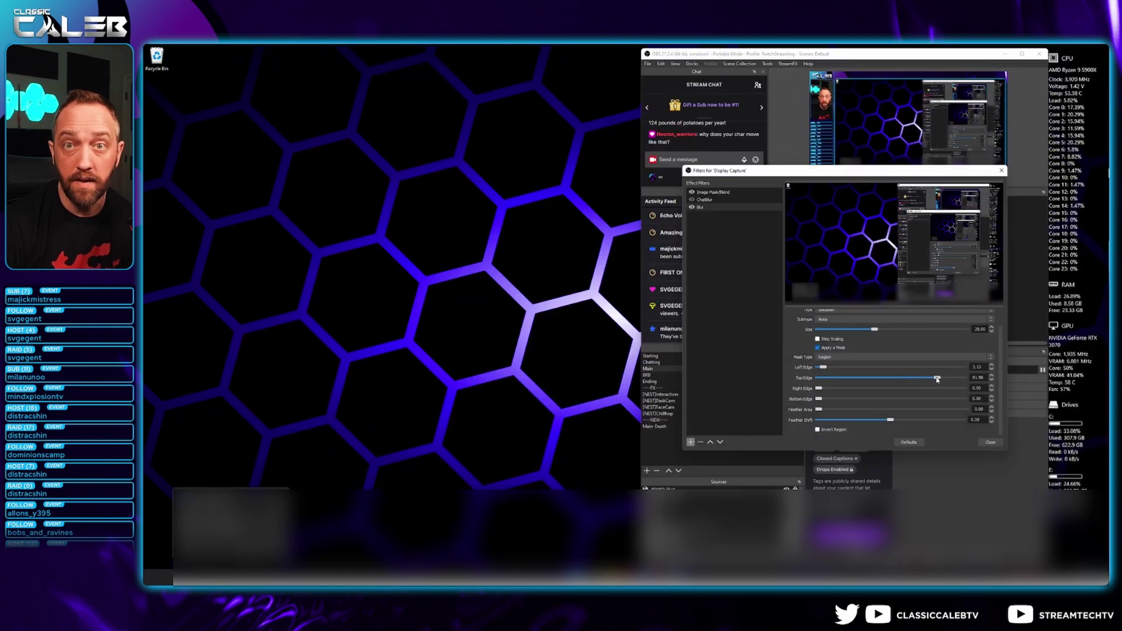
pyautogui.moveTo(824, 389); pyautogui.dragTo(944, 389)
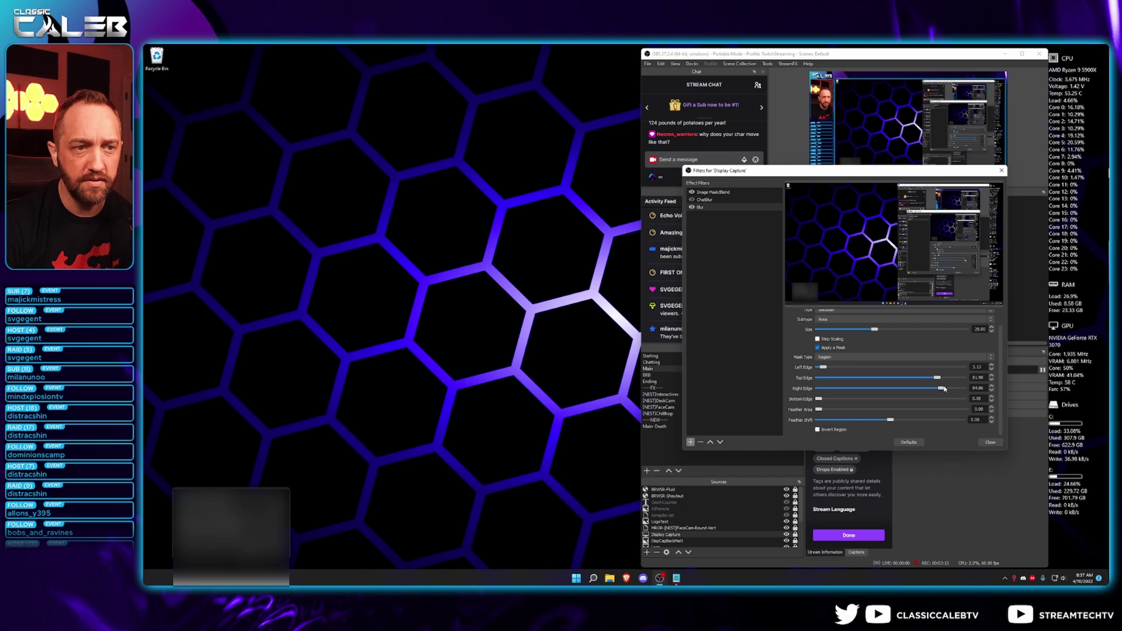
pyautogui.moveTo(821, 399); pyautogui.dragTo(829, 399)
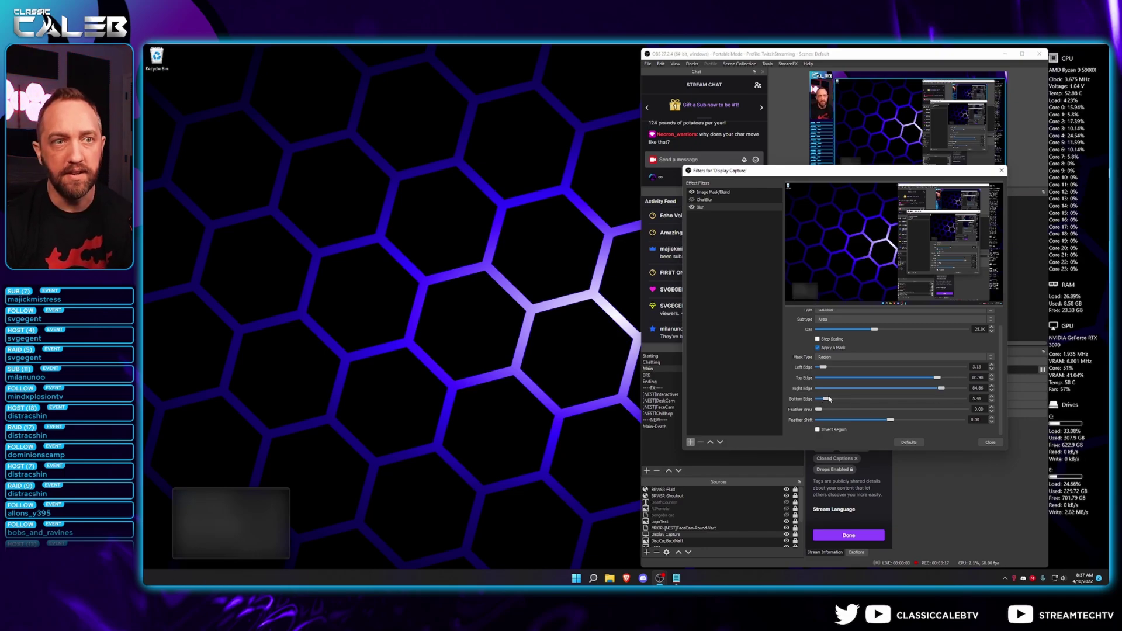
pyautogui.moveTo(875, 330); pyautogui.dragTo(842, 336)
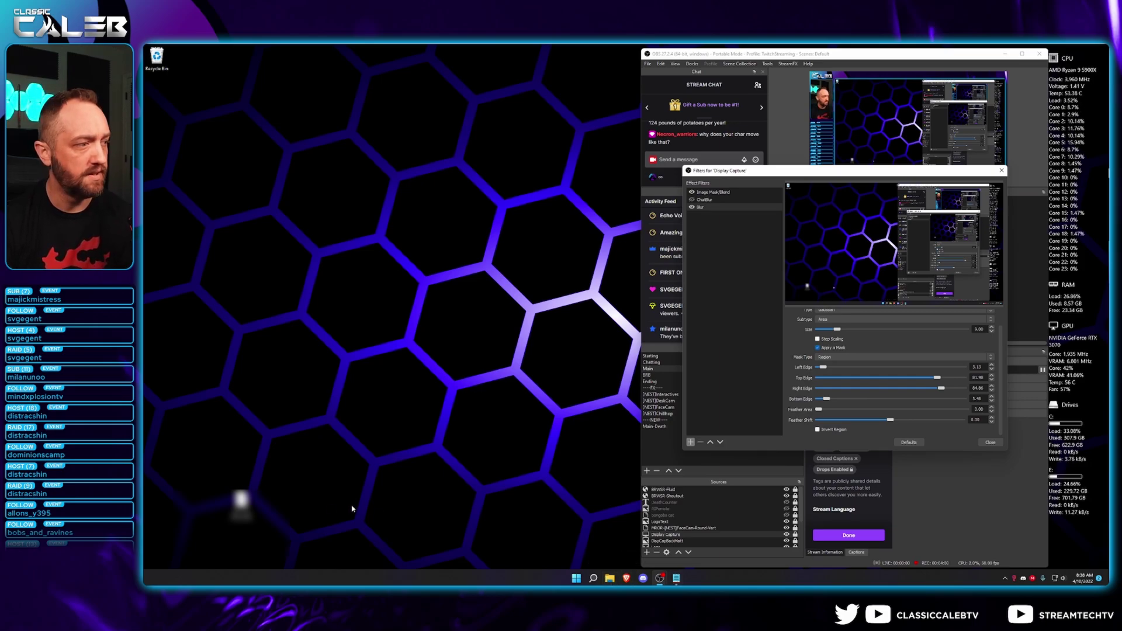
# - Test the blur by moving the New Text Document icon out and back, then hide the Blur filter
pyautogui.moveTo(241, 501); pyautogui.dragTo(222, 402)
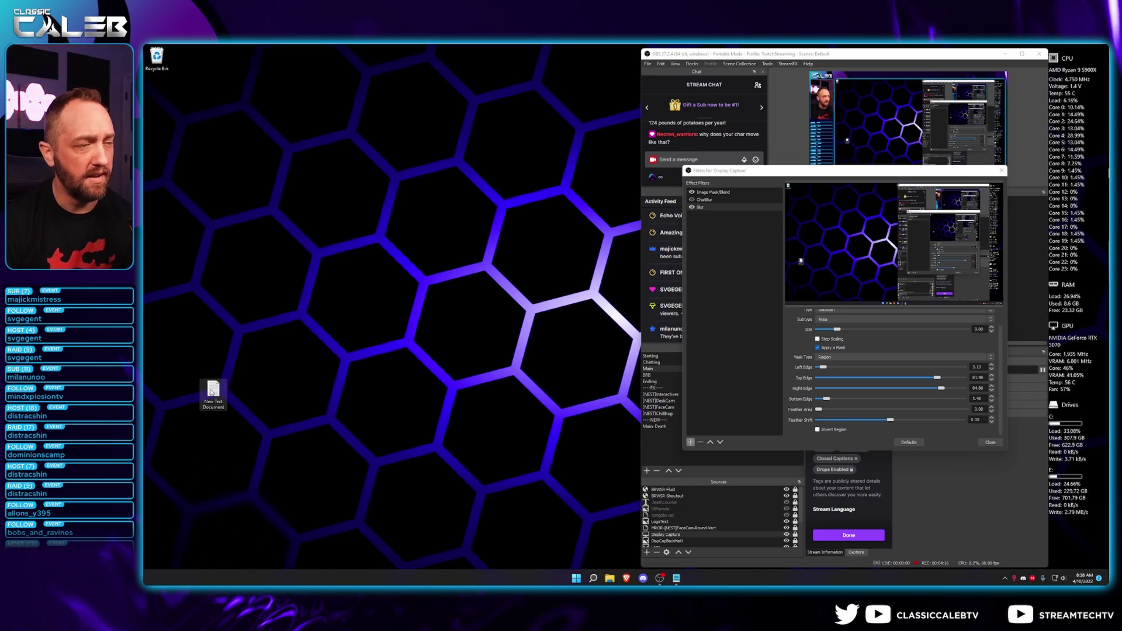
pyautogui.moveTo(211, 390); pyautogui.dragTo(242, 504)
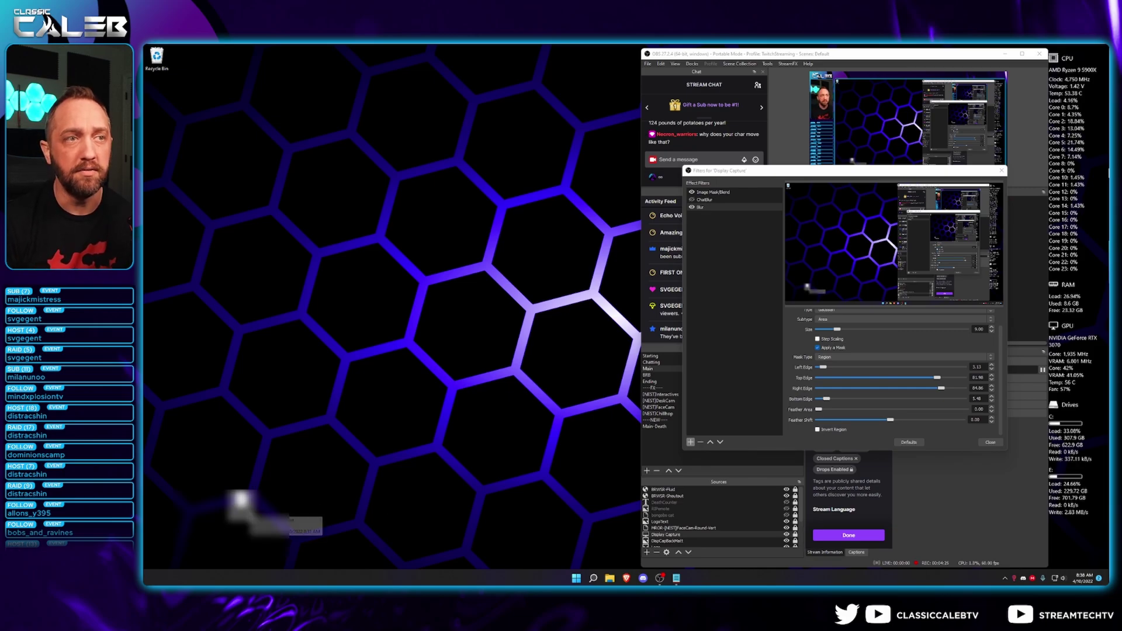
pyautogui.click(692, 207)
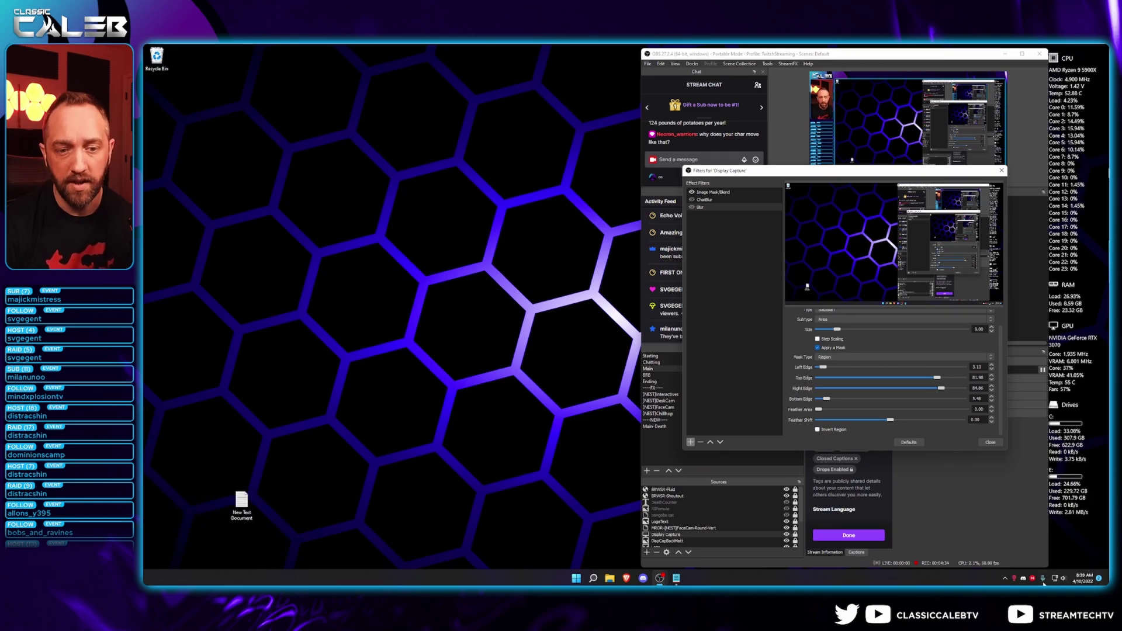
# - Launch Stream Deck from the tray and search the Store for 'obs too' to confirm OBS Tools is installed
pyautogui.click(1005, 579)
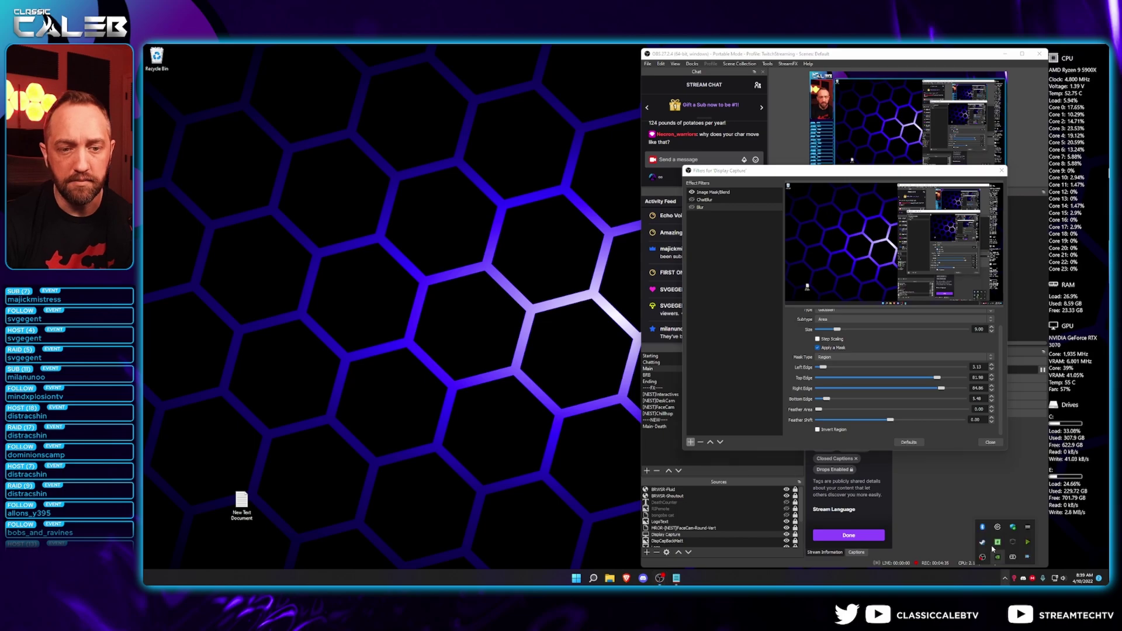
pyautogui.click(1029, 528)
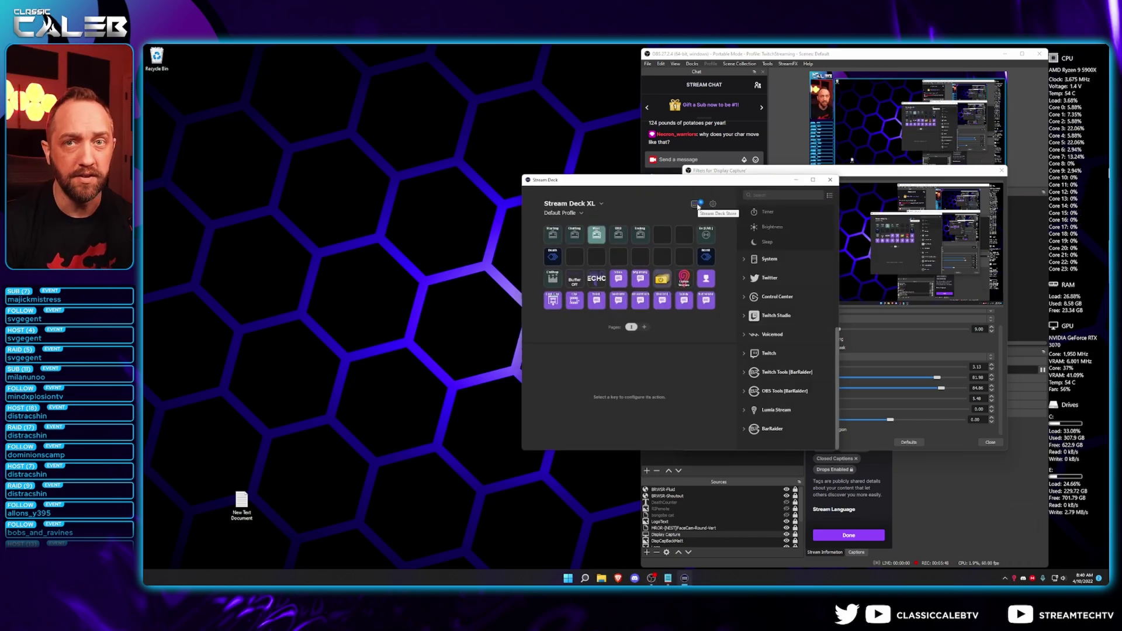
pyautogui.click(697, 205)
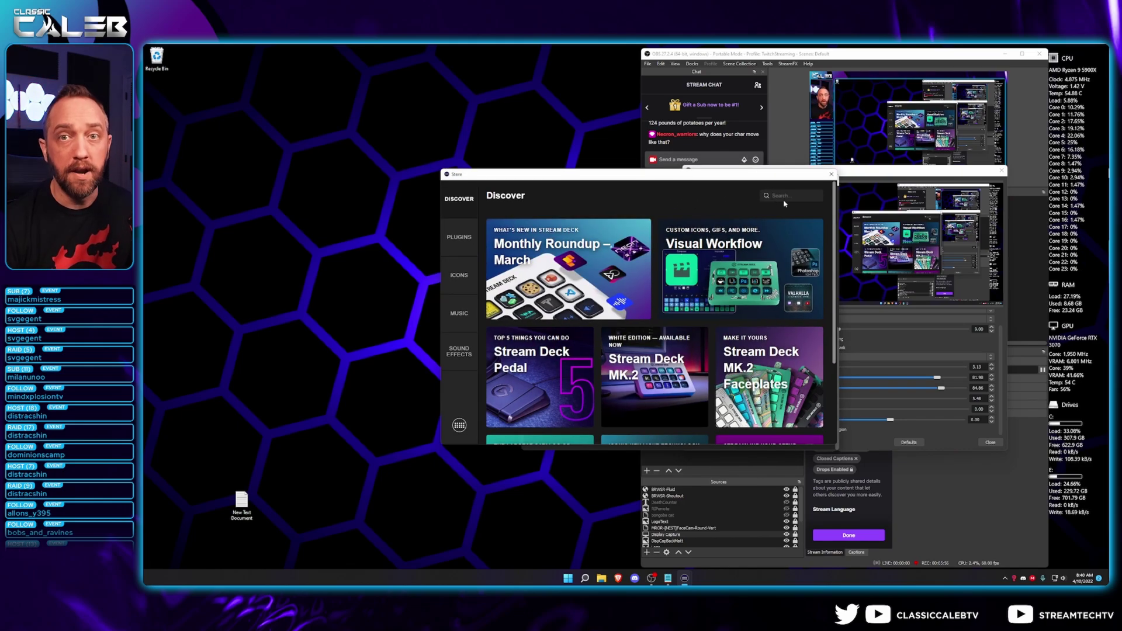
pyautogui.write('obs too')
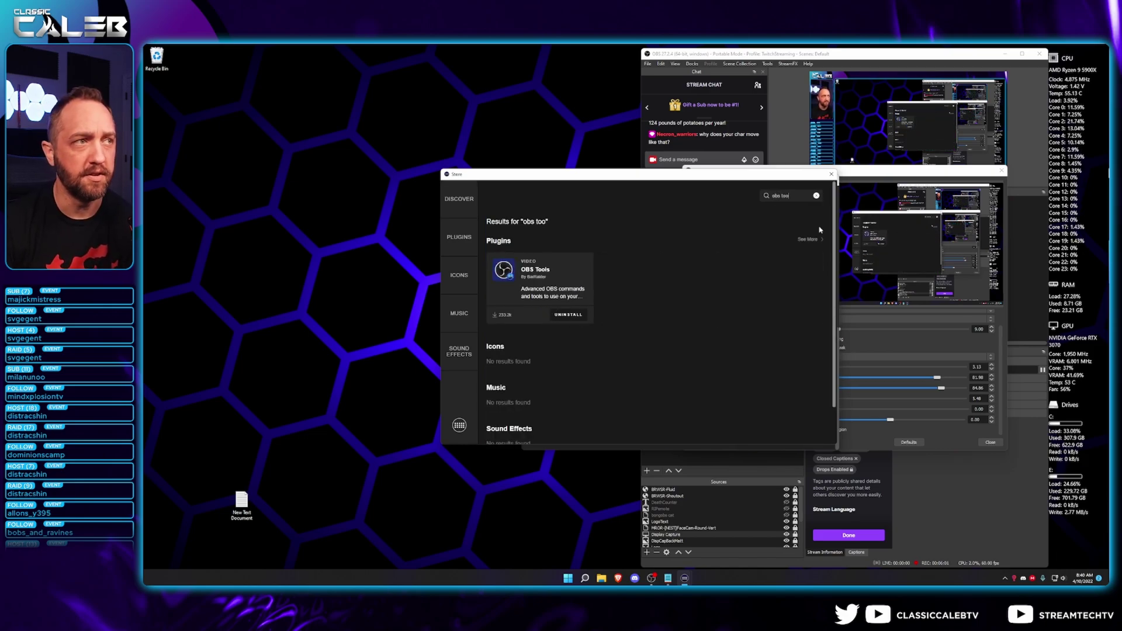
pyautogui.click(830, 177)
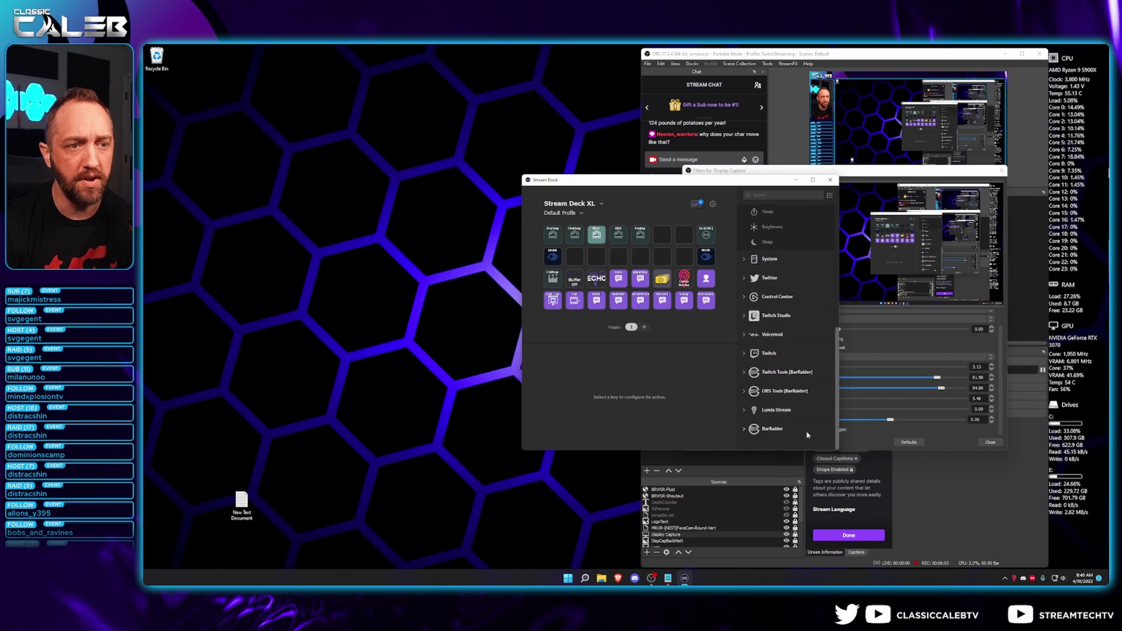
# - Assign an OBS Tools Filter Toggle to an empty key, targeting source Display Capture and filter Blur
pyautogui.click(740, 391)
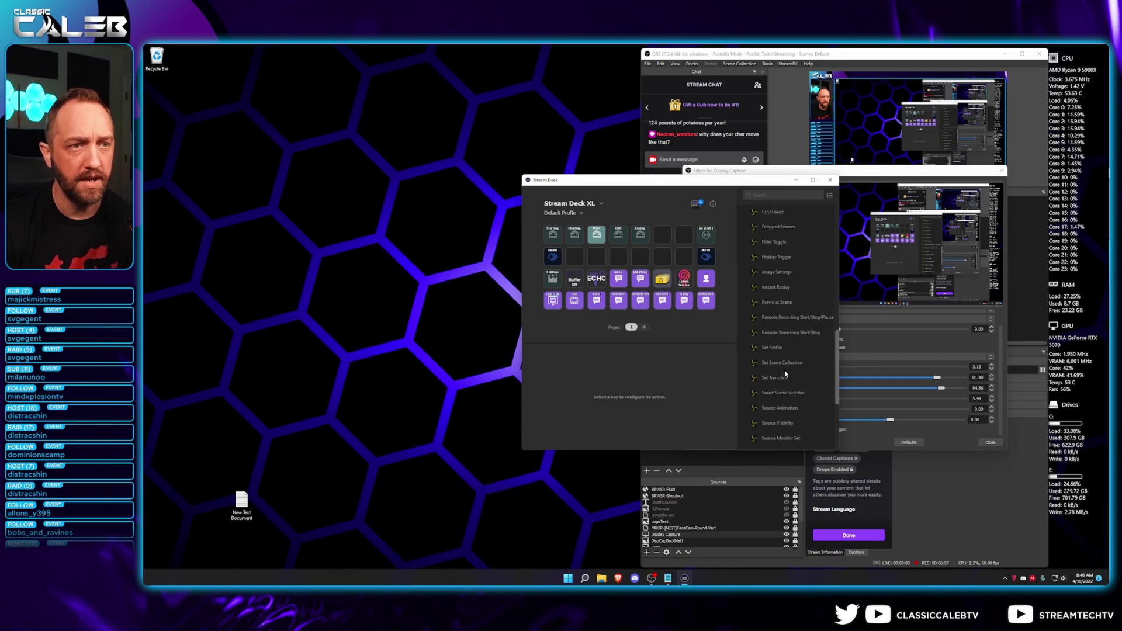
pyautogui.moveTo(769, 246); pyautogui.dragTo(667, 255)
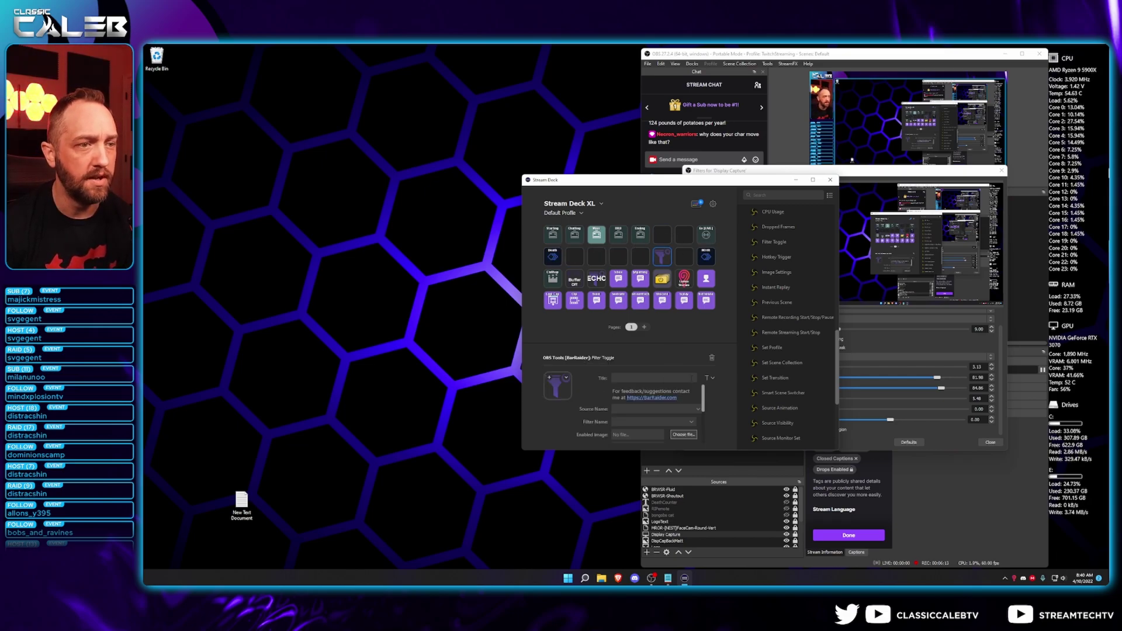
pyautogui.click(693, 378)
pyautogui.scroll(-2, 698, 403)
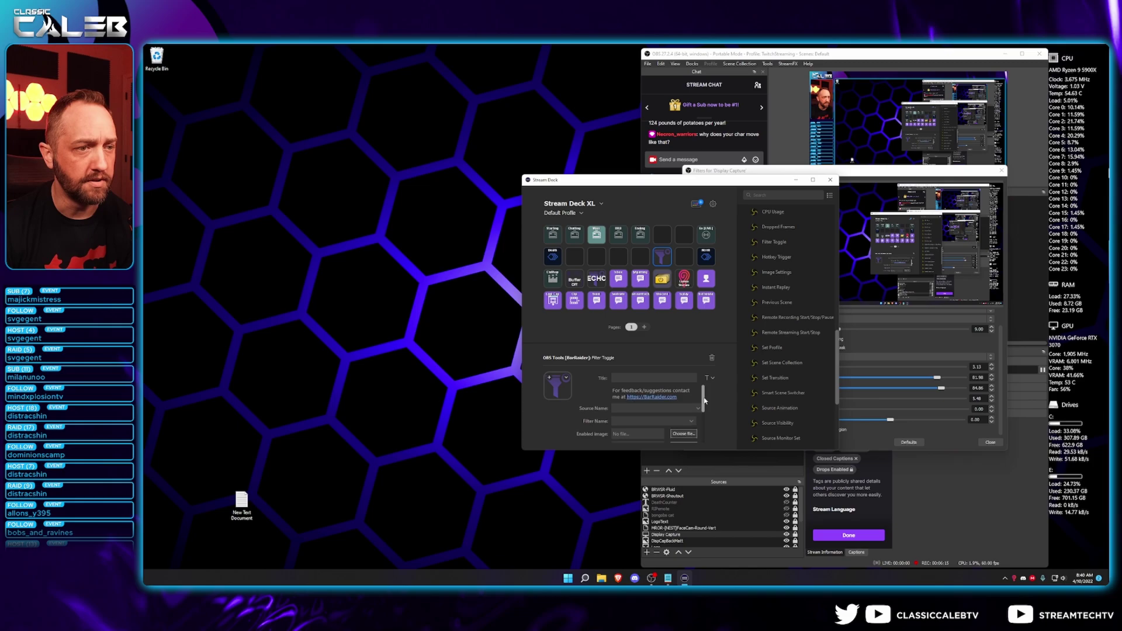
pyautogui.click(696, 397)
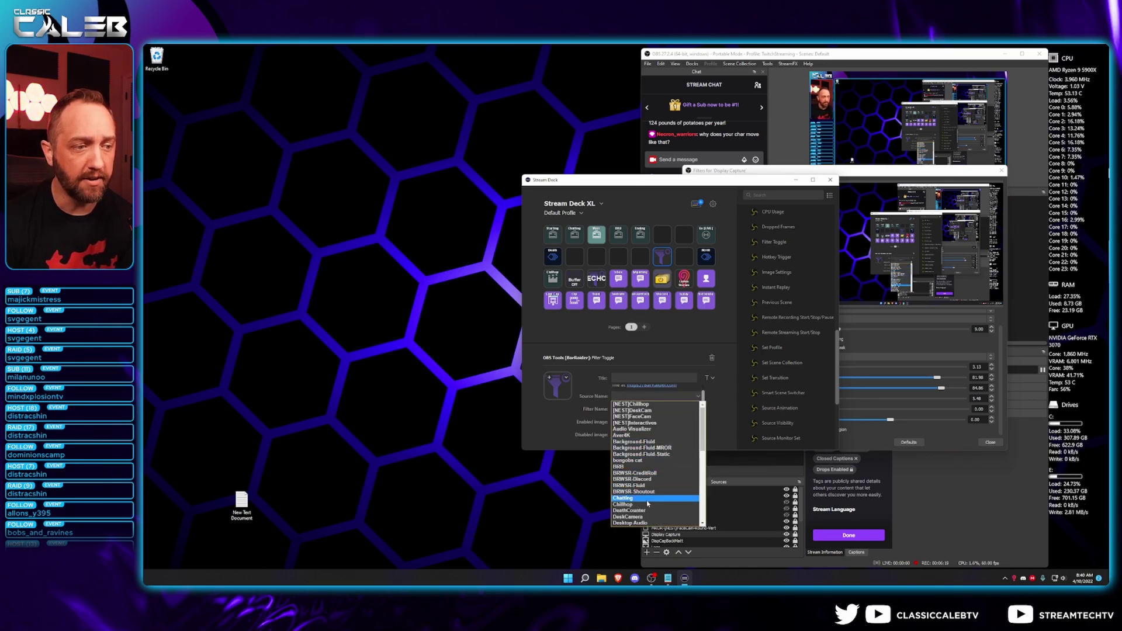
pyautogui.scroll(-5, 668, 494)
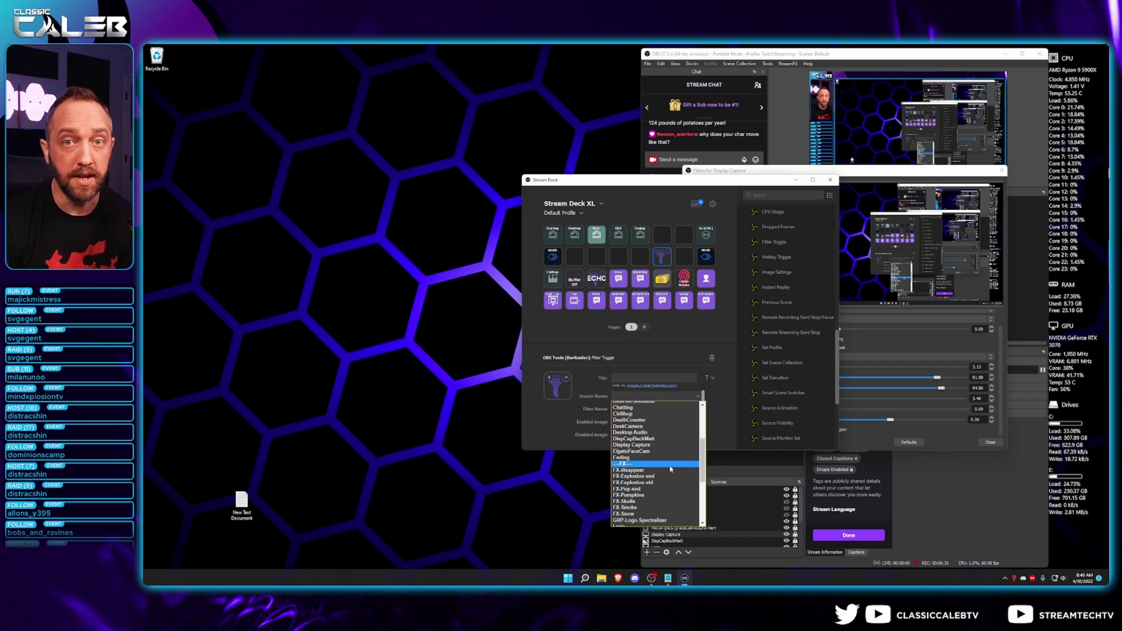
pyautogui.click(651, 447)
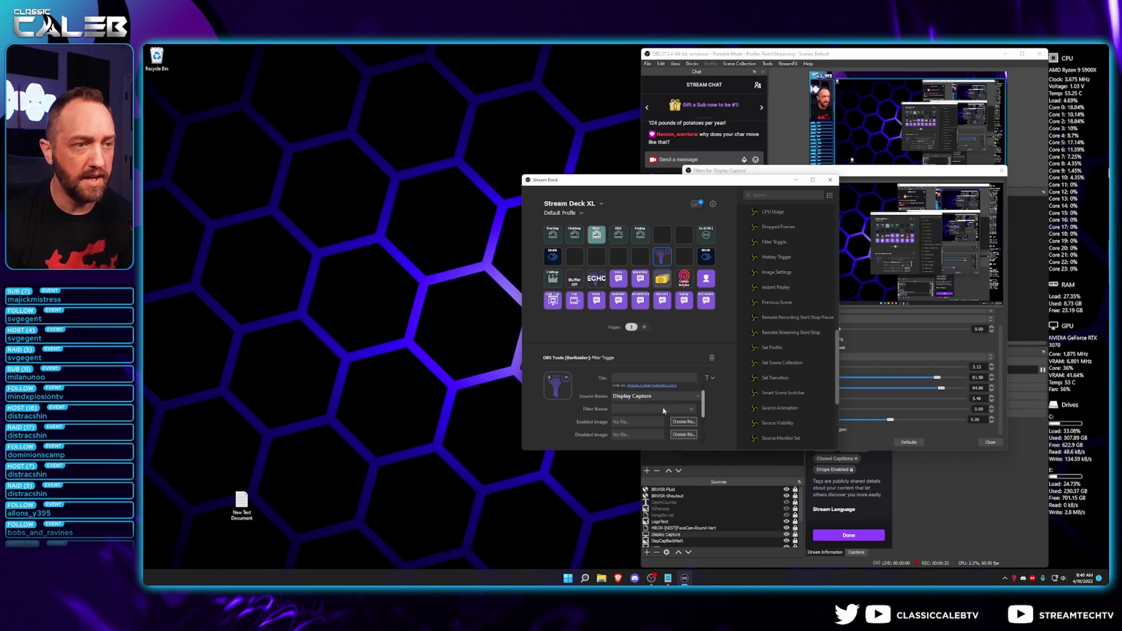
pyautogui.click(654, 410)
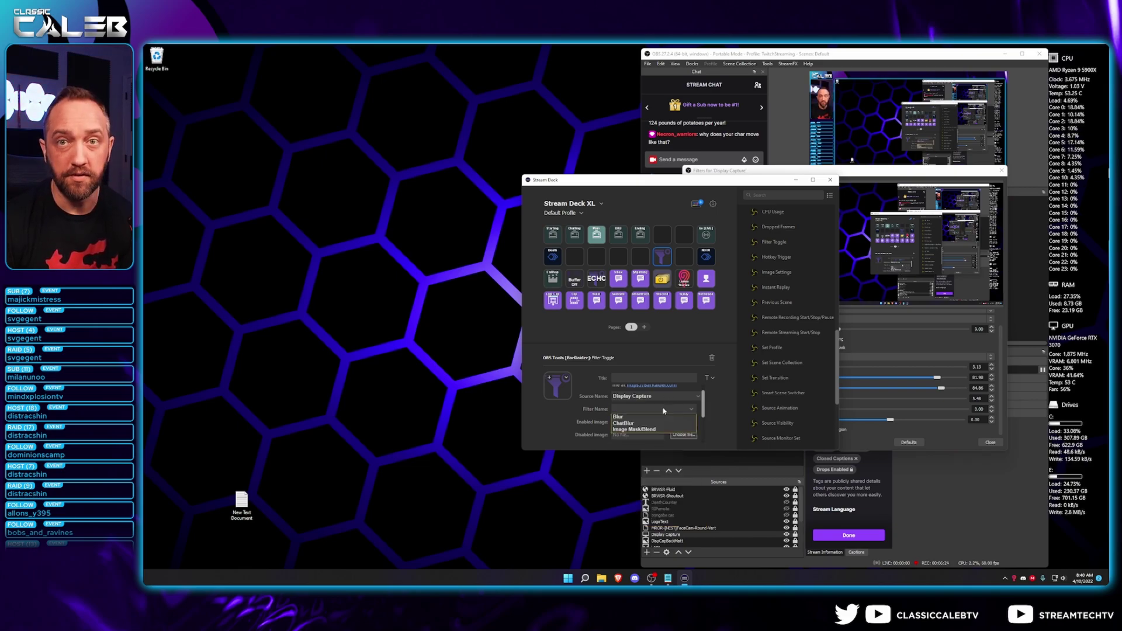
pyautogui.click(627, 419)
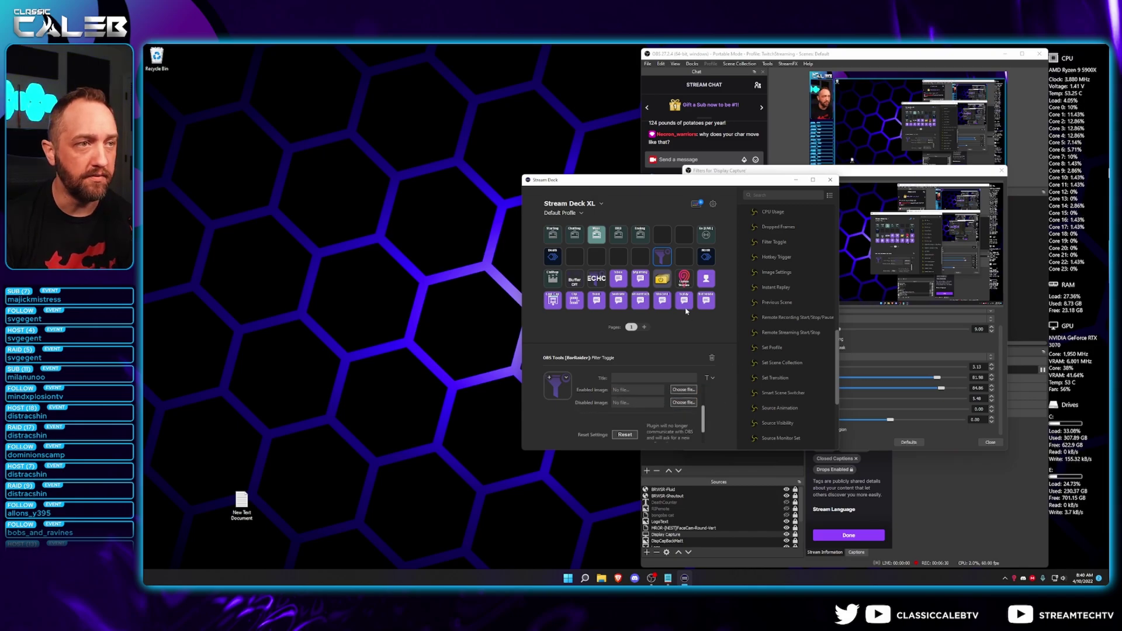
pyautogui.moveTo(766, 181); pyautogui.dragTo(772, 302)
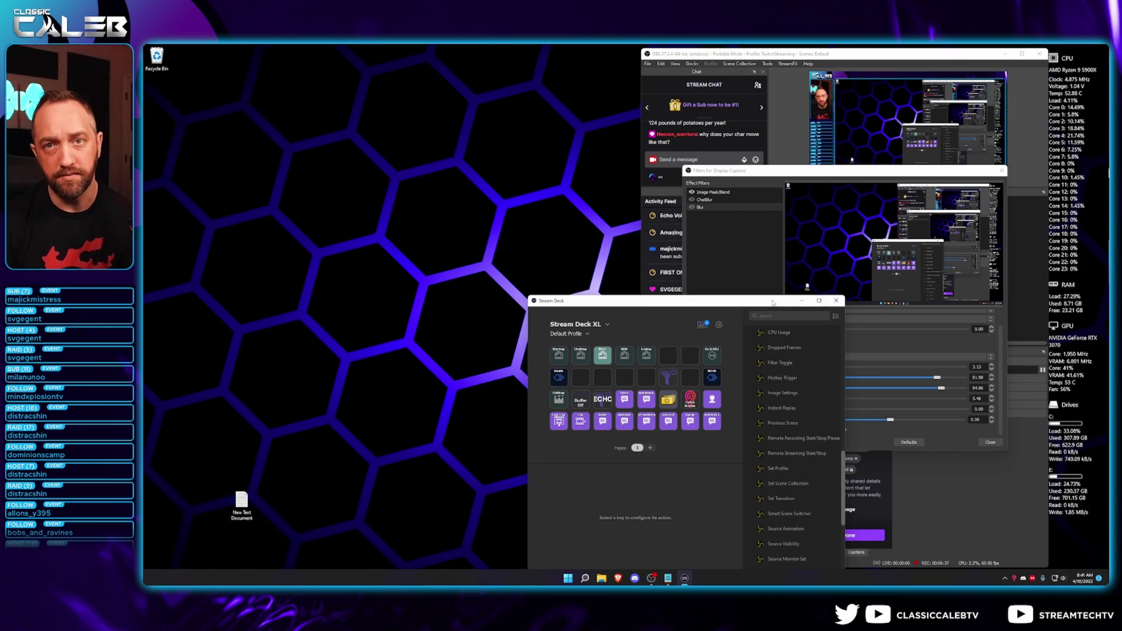
pyautogui.moveTo(767, 308); pyautogui.dragTo(789, 223)
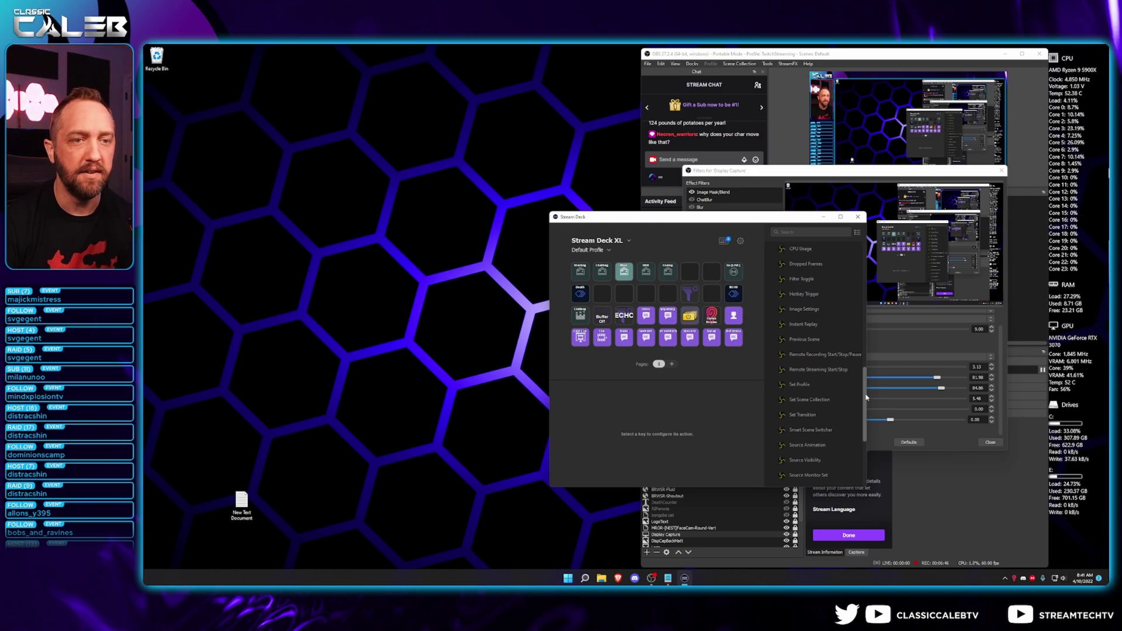
pyautogui.moveTo(866, 392); pyautogui.dragTo(858, 262)
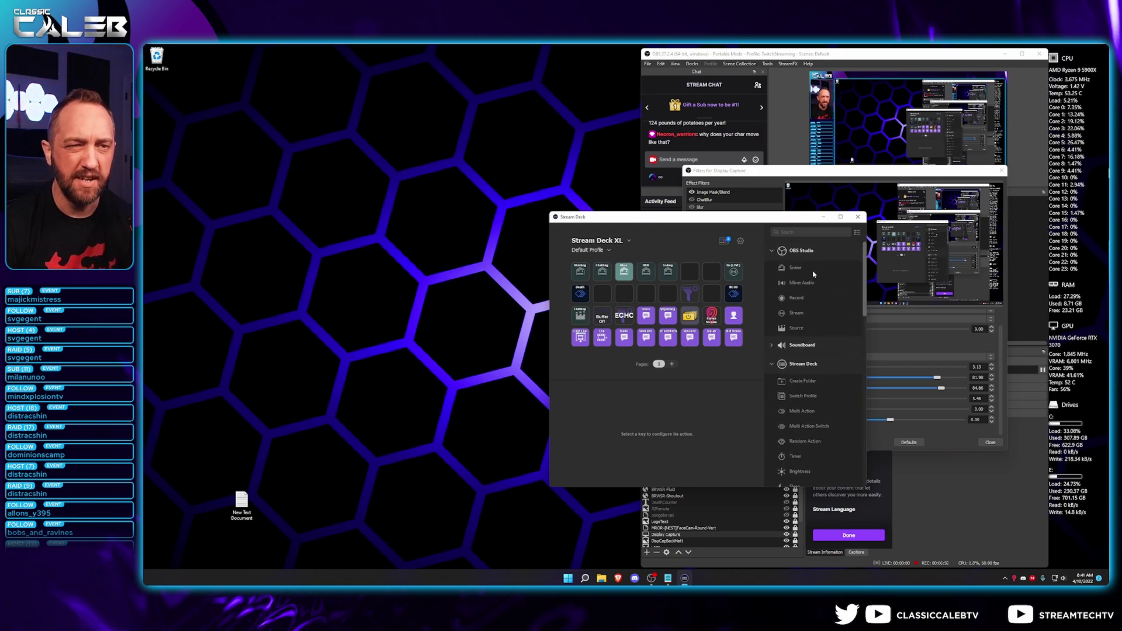
pyautogui.moveTo(864, 268); pyautogui.dragTo(865, 372)
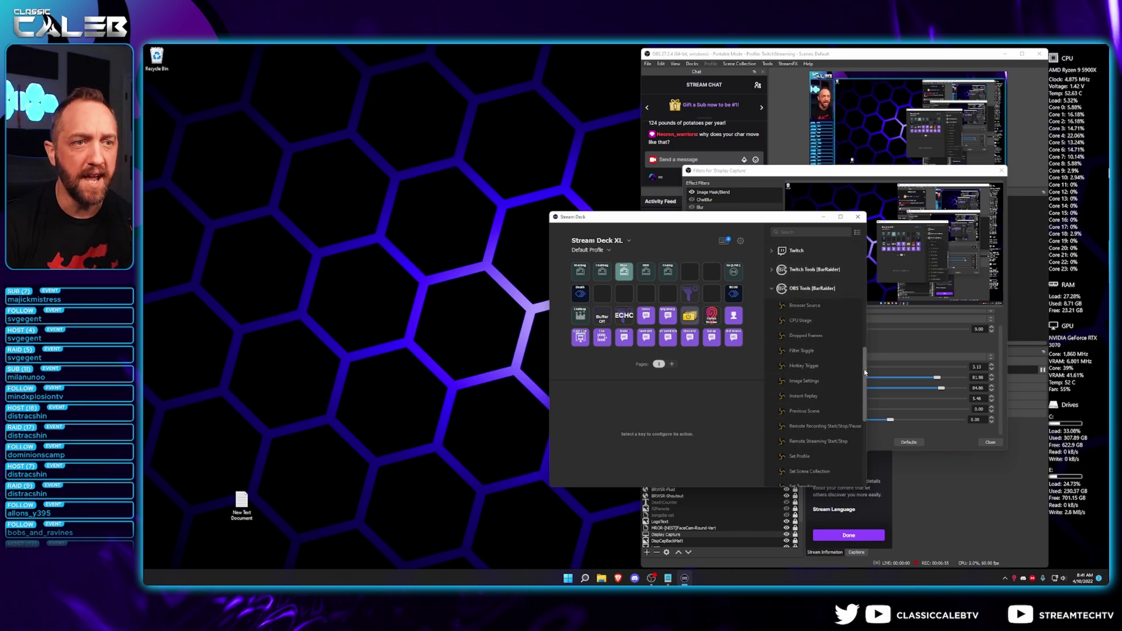